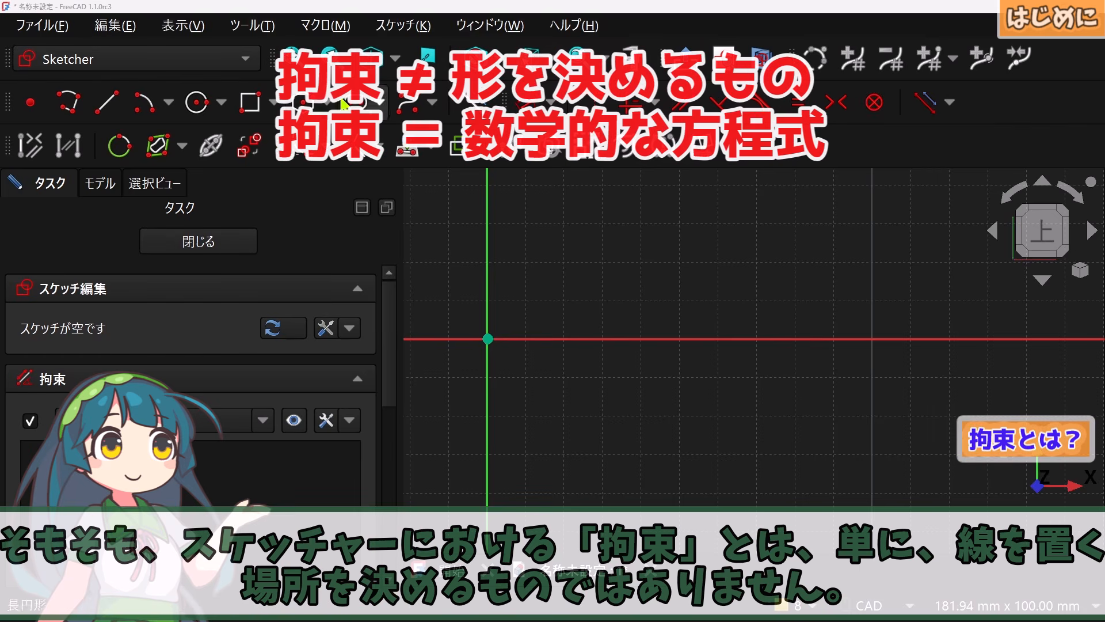
Draw a single sloping line in the upper-right quadrant, rising away from the origin
{"action": "left_click", "coordinate": [106, 102]}
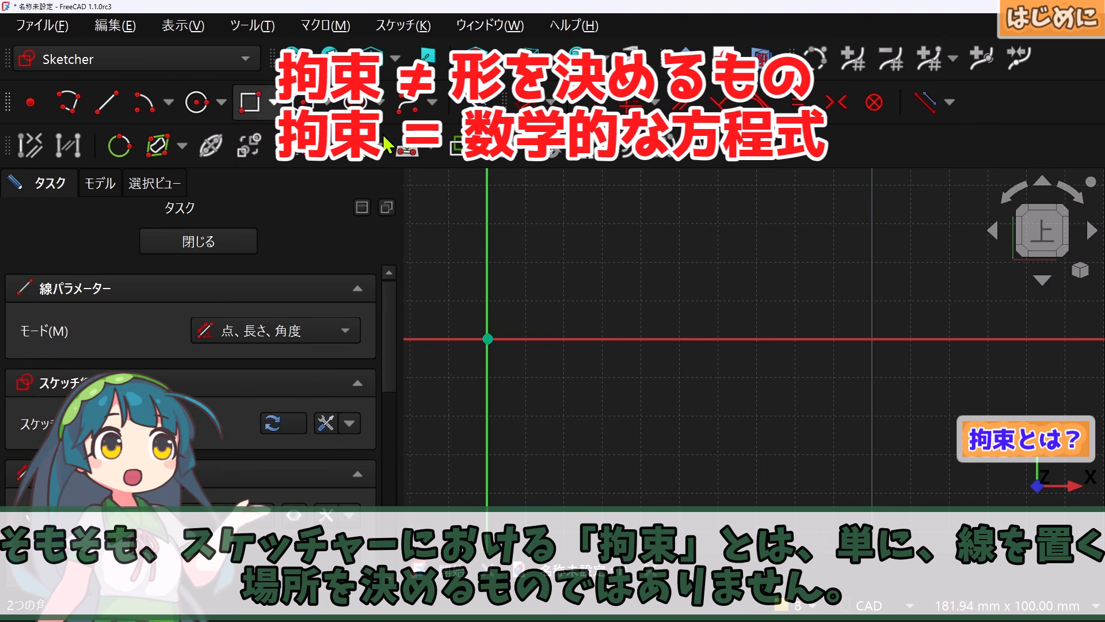
{"action": "left_click", "coordinate": [550, 279]}
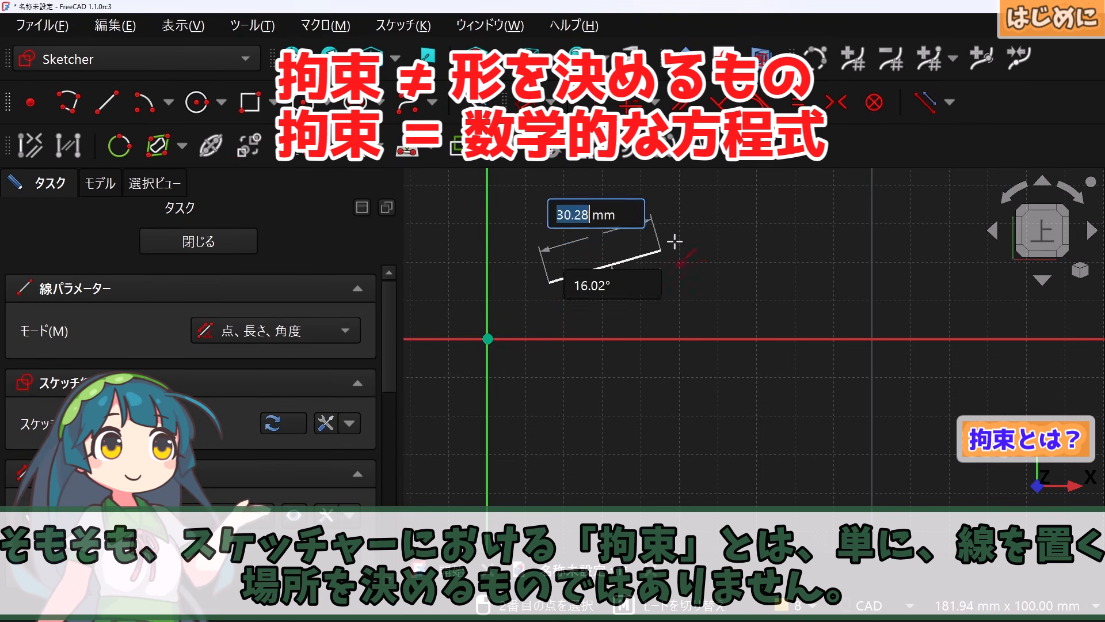
{"action": "left_click", "coordinate": [737, 197]}
{"action": "right_click", "coordinate": [682, 245]}
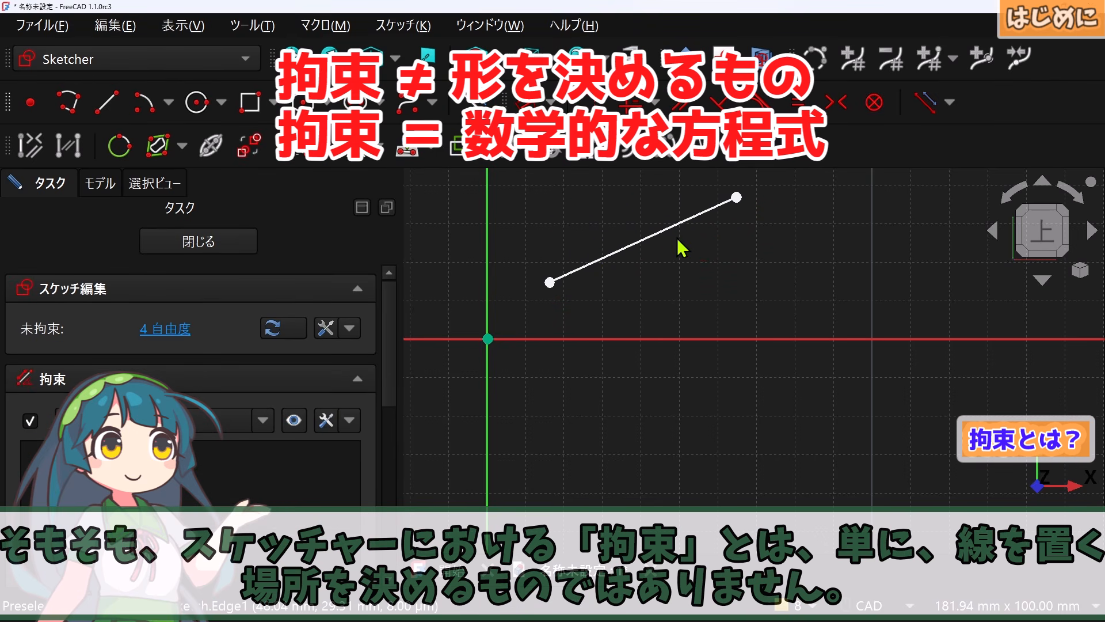
Add a horizontal dimension of 10 mm between the origin and the line's lower endpoint
{"action": "left_click", "coordinate": [550, 282]}
{"action": "left_click", "coordinate": [551, 102]}
{"action": "left_click", "coordinate": [551, 170]}
{"action": "type", "text": "10"}
{"action": "key", "text": "Return"}
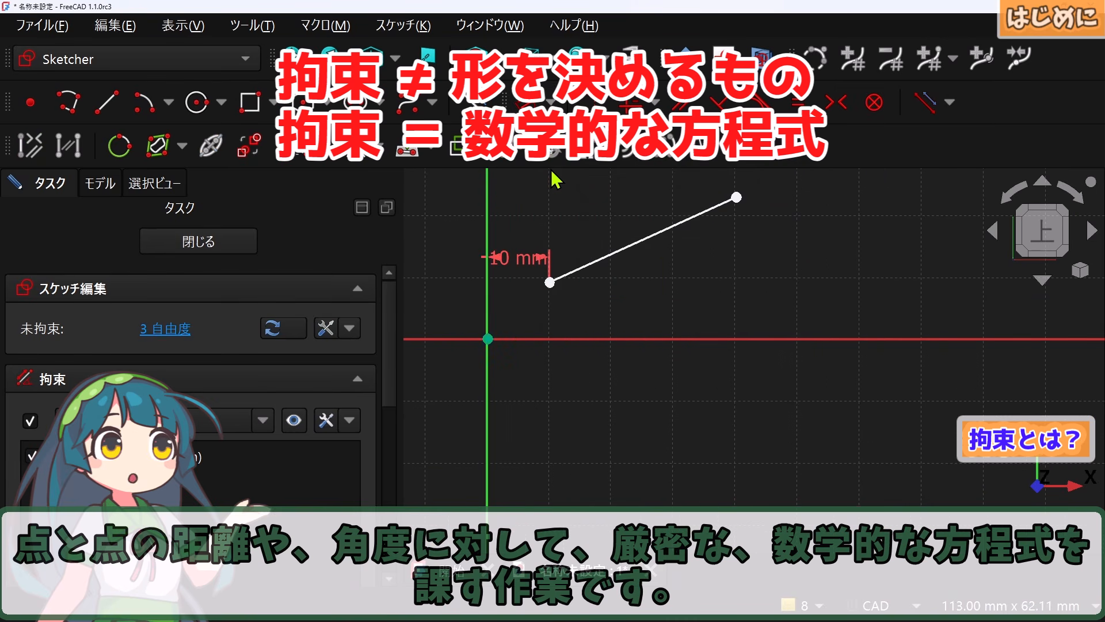
Add a vertical dimension of 10 mm between the origin and the line's lower endpoint
{"action": "left_click", "coordinate": [488, 339]}
{"action": "left_click", "coordinate": [550, 282]}
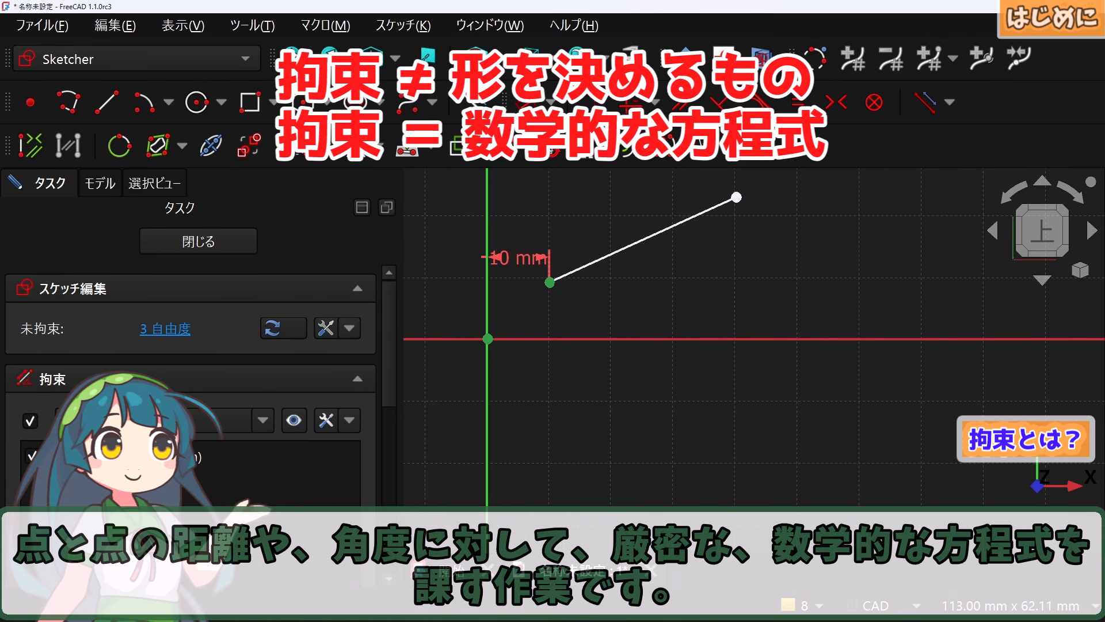
{"action": "left_click", "coordinate": [551, 102]}
{"action": "left_click", "coordinate": [564, 190]}
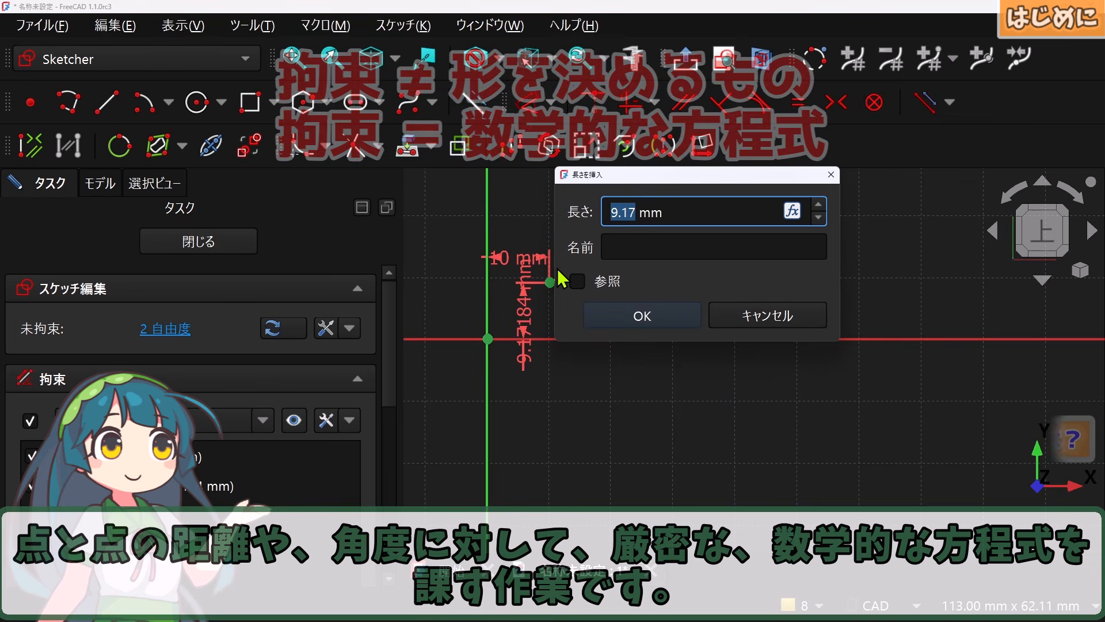
{"action": "type", "text": "10"}
{"action": "key", "text": "Return"}
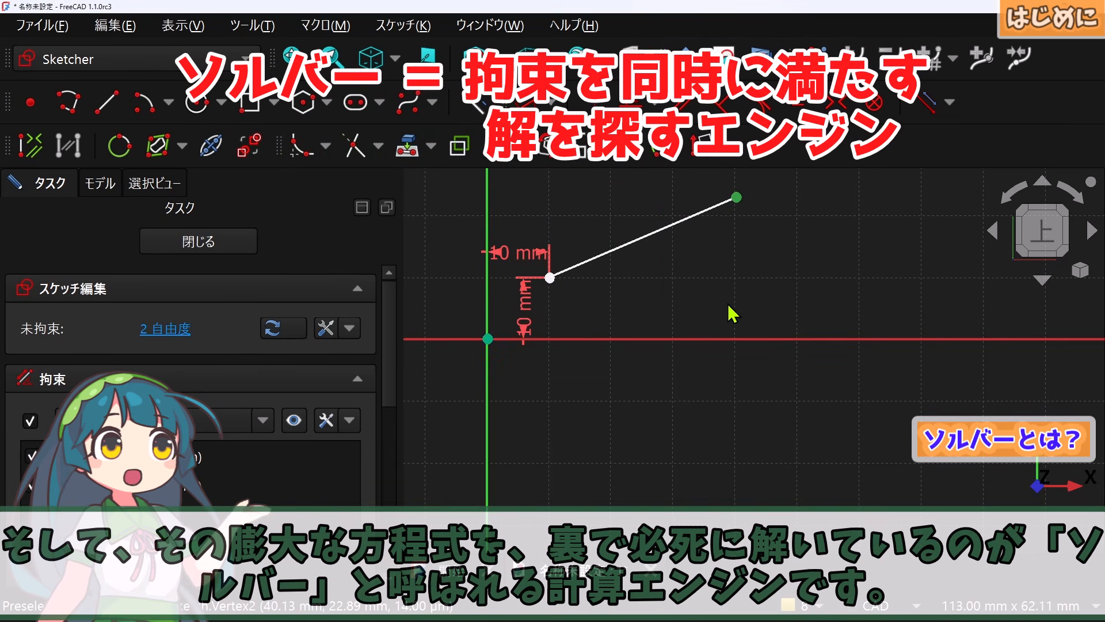
Add a vertical dimension of 30 mm between the line's upper endpoint and the X axis
{"action": "left_click", "coordinate": [730, 339]}
{"action": "left_click", "coordinate": [551, 103]}
{"action": "left_click", "coordinate": [564, 215]}
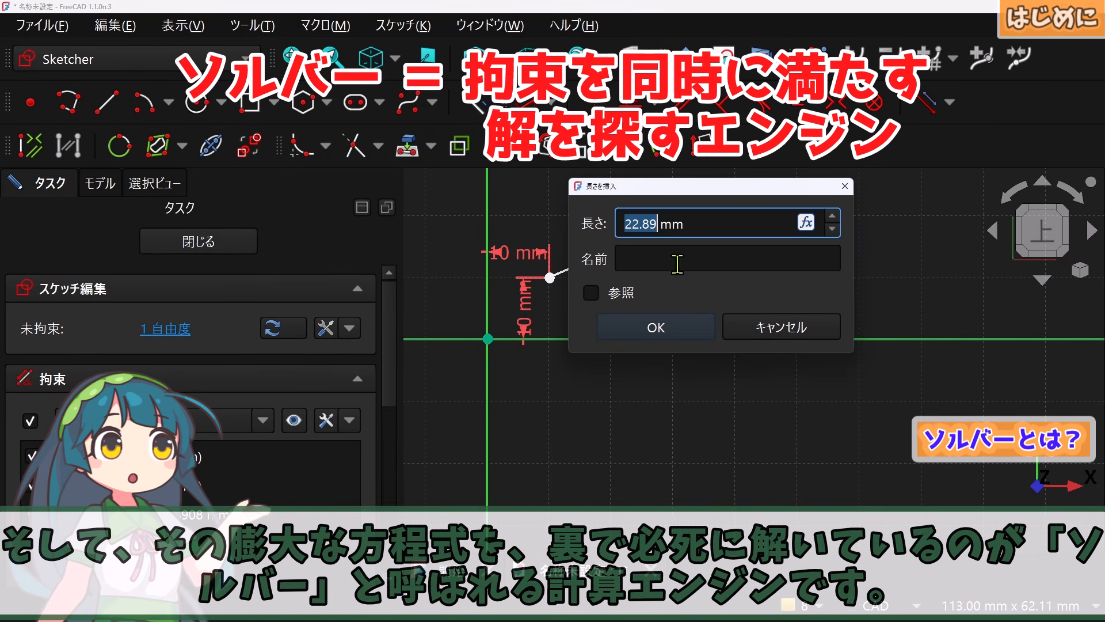
{"action": "type", "text": "30"}
{"action": "key", "text": "Return"}
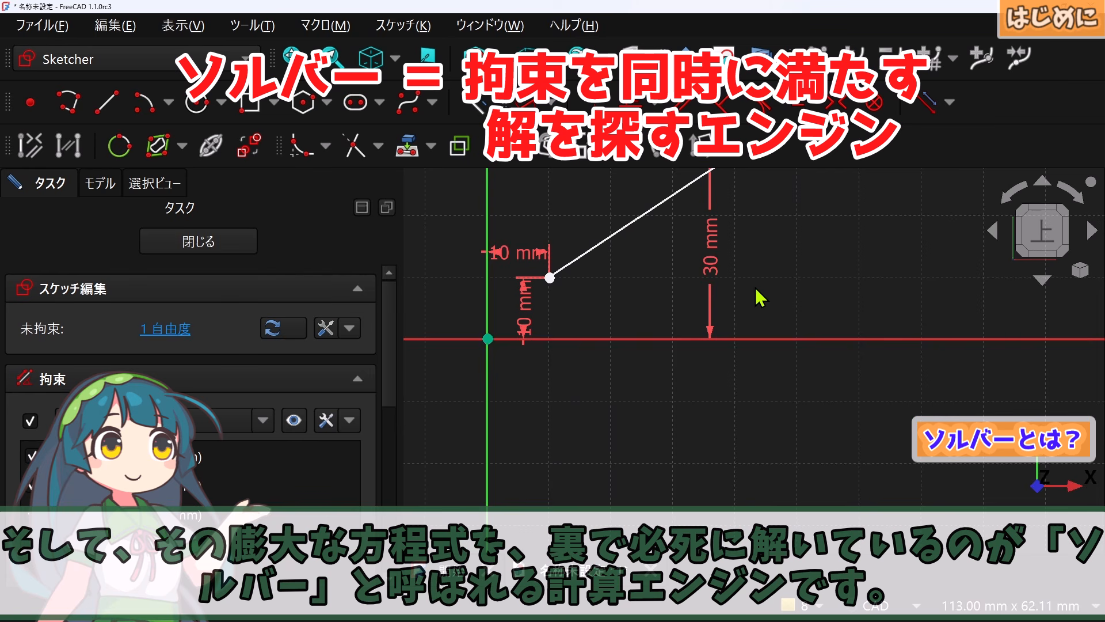
Constrain the sloping line's length to 60 mm with a distance dimension
{"action": "scroll", "coordinate": [756, 289], "scroll_direction": "down", "scroll_amount": 2}
{"action": "middle_click_drag", "start_coordinate": [760, 278], "coordinate": [748, 309]}
{"action": "left_click", "coordinate": [666, 269]}
{"action": "left_click", "coordinate": [550, 103]}
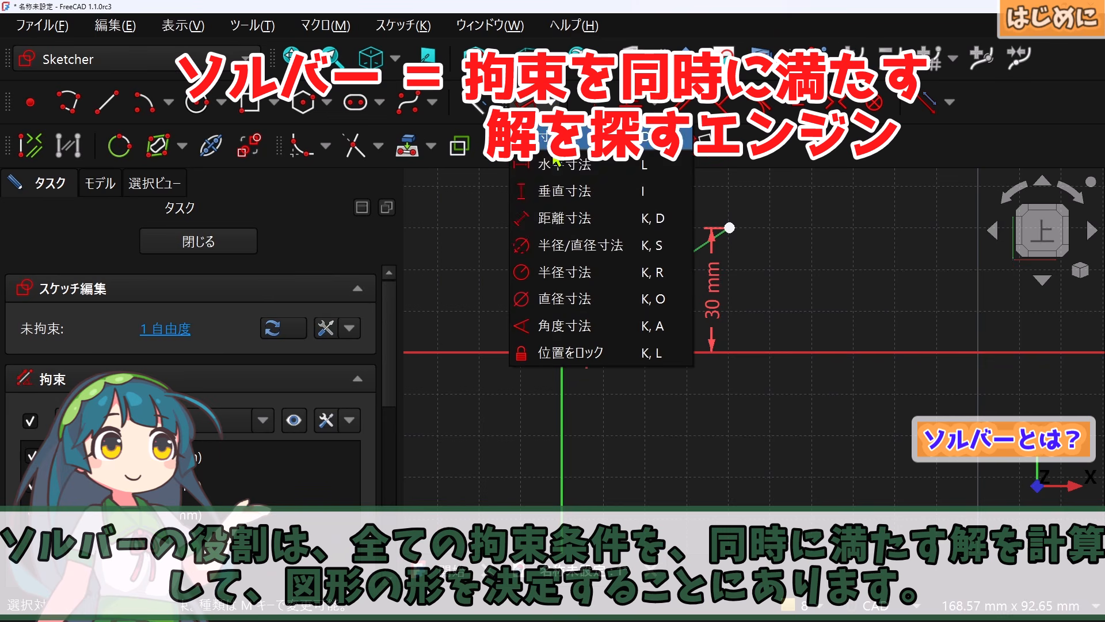
{"action": "left_click", "coordinate": [621, 222]}
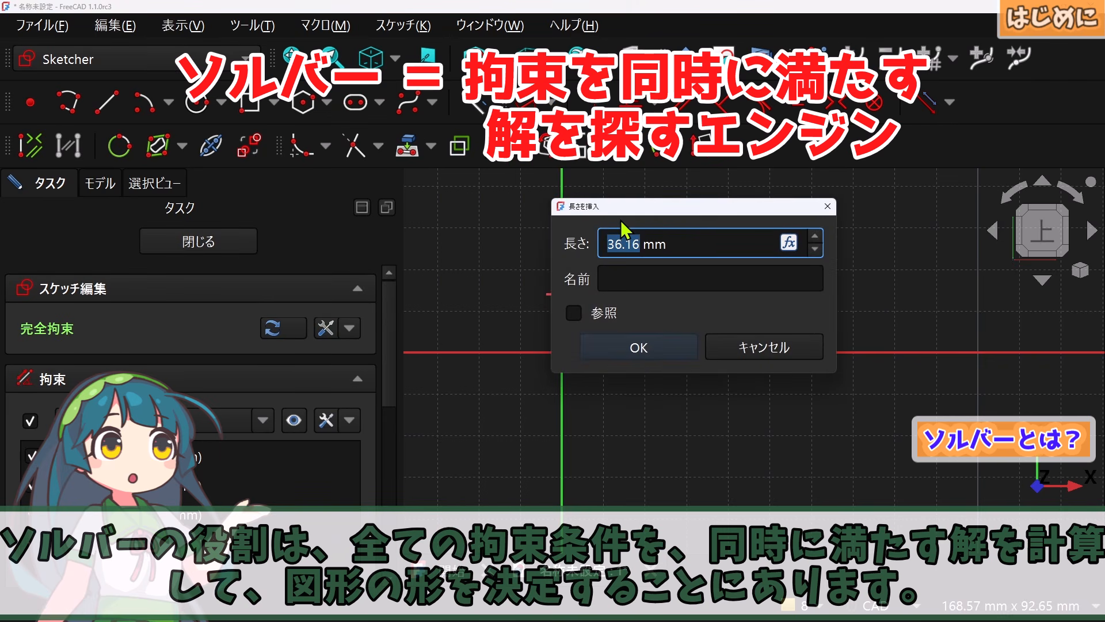
{"action": "type", "text": "60"}
{"action": "key", "text": "Return"}
Reposition the line's dimension labels so they sit clear of the geometry
{"action": "left_click_drag", "start_coordinate": [823, 301], "coordinate": [868, 300]}
{"action": "left_click_drag", "start_coordinate": [589, 341], "coordinate": [575, 389]}
{"action": "left_click_drag", "start_coordinate": [582, 295], "coordinate": [521, 253]}
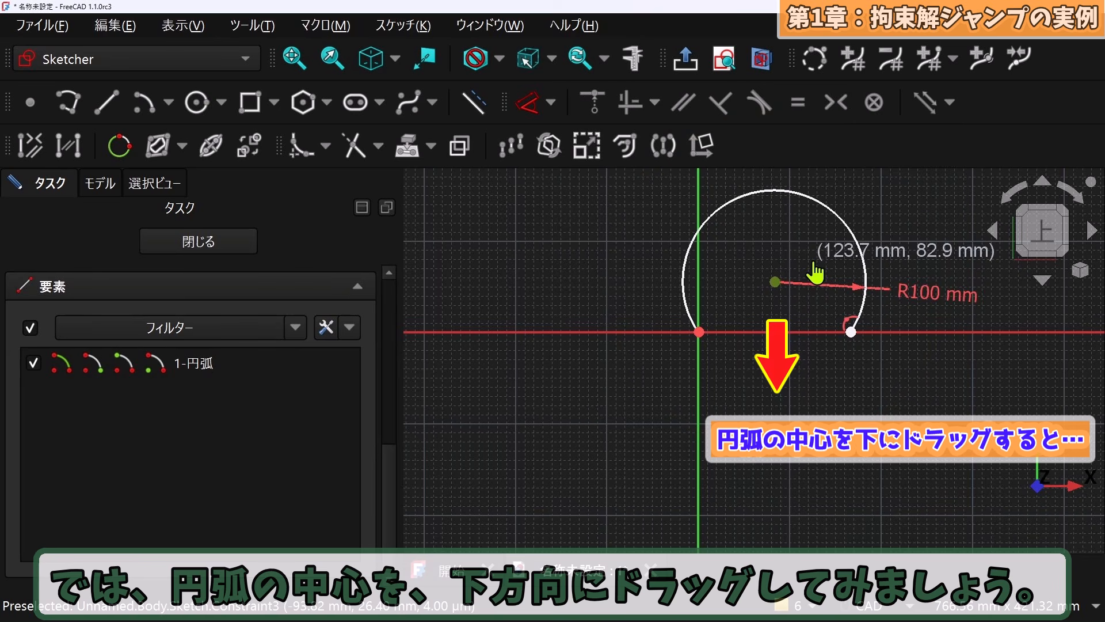
Move the centre point of the R100 mm arc down towards the X axis to test the solver
{"action": "left_click_drag", "start_coordinate": [816, 272], "coordinate": [794, 329]}
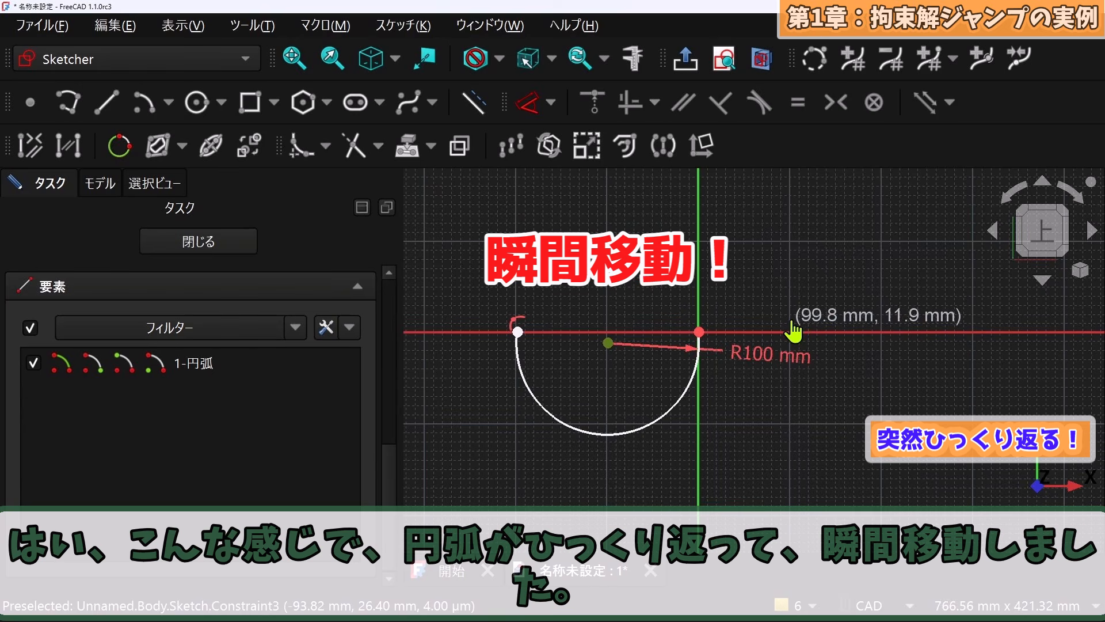
{"action": "left_click_drag", "start_coordinate": [794, 330], "coordinate": [799, 327]}
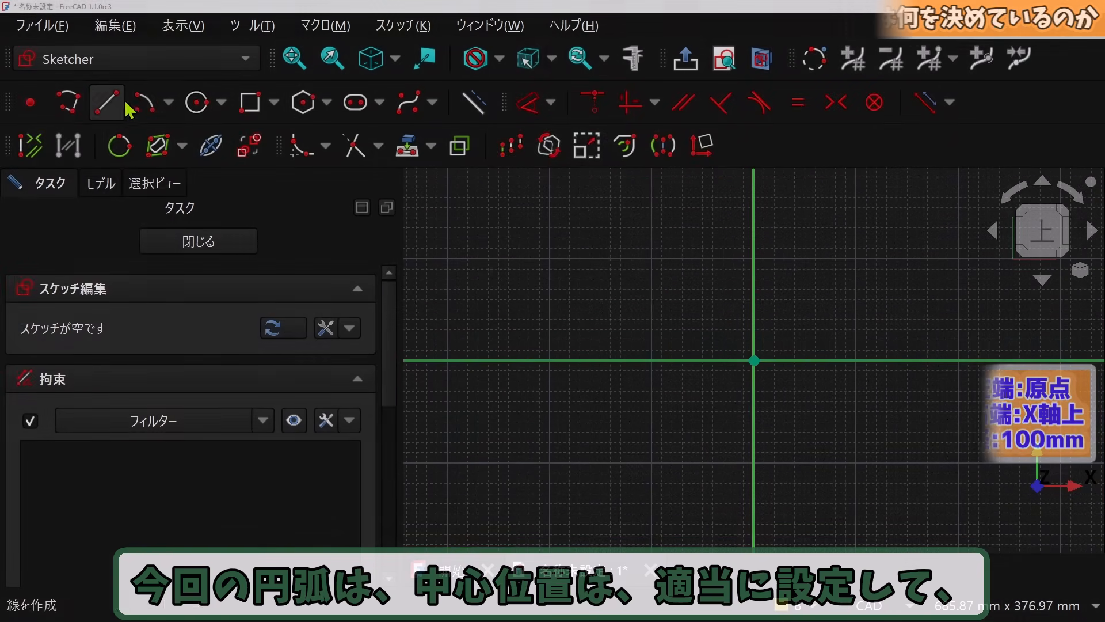
Draw a centre-mode arc above the X axis and right of the Y axis, with one endpoint on each side
{"action": "left_click", "coordinate": [144, 102]}
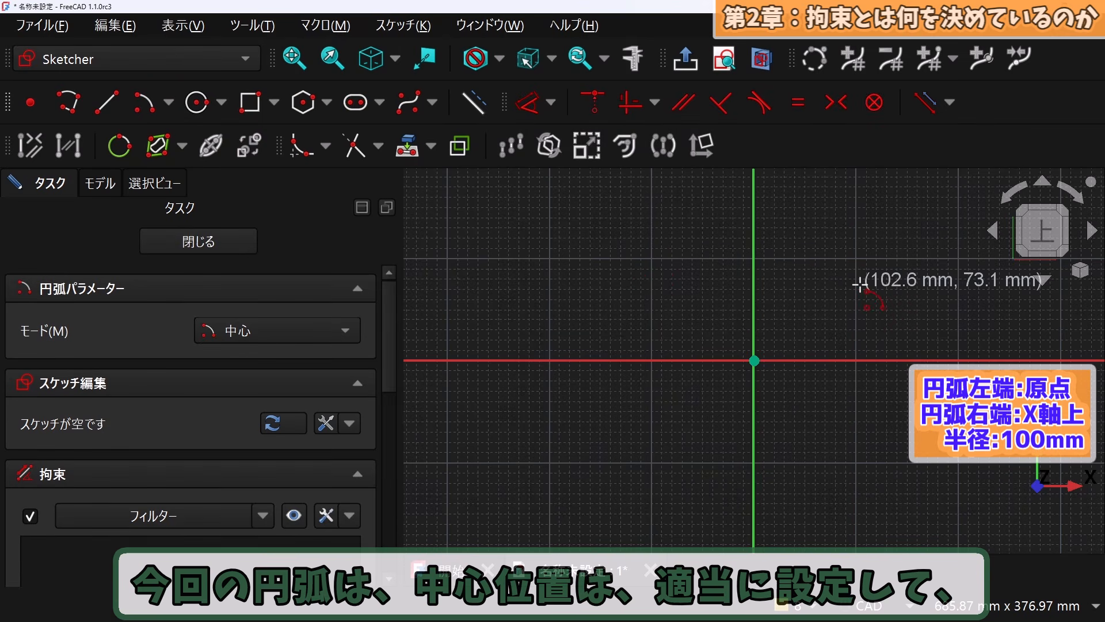
{"action": "left_click", "coordinate": [841, 290]}
{"action": "left_click", "coordinate": [799, 214]}
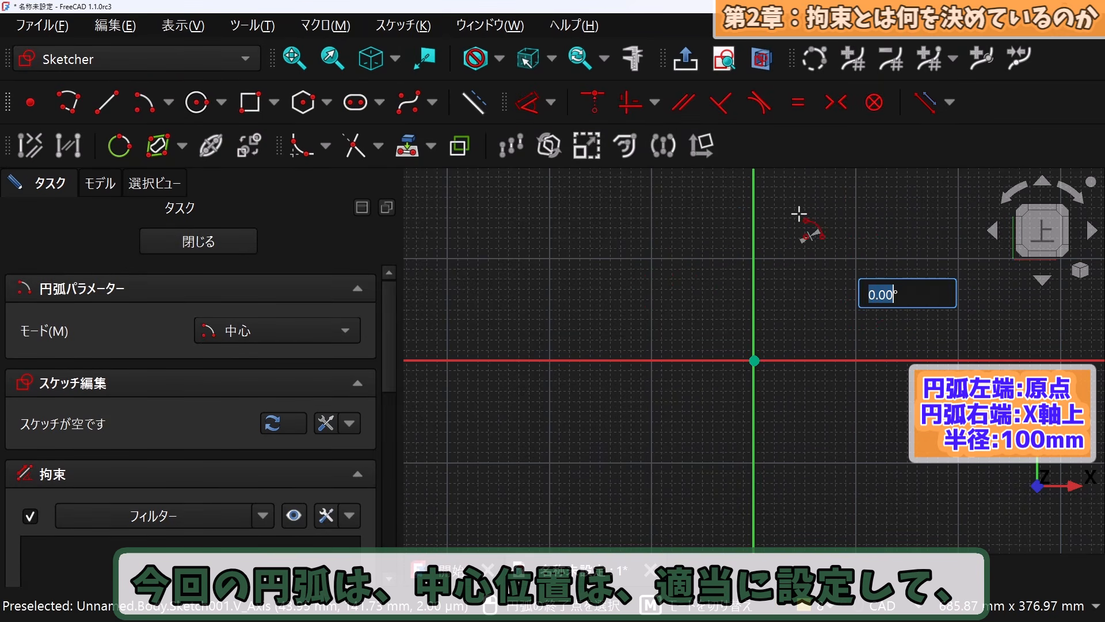
{"action": "left_click", "coordinate": [908, 232]}
Constrain the arc's left endpoint coincident with the origin and its right endpoint onto the X axis
{"action": "left_click", "coordinate": [798, 215]}
{"action": "left_click", "coordinate": [754, 360]}
{"action": "left_click", "coordinate": [594, 102]}
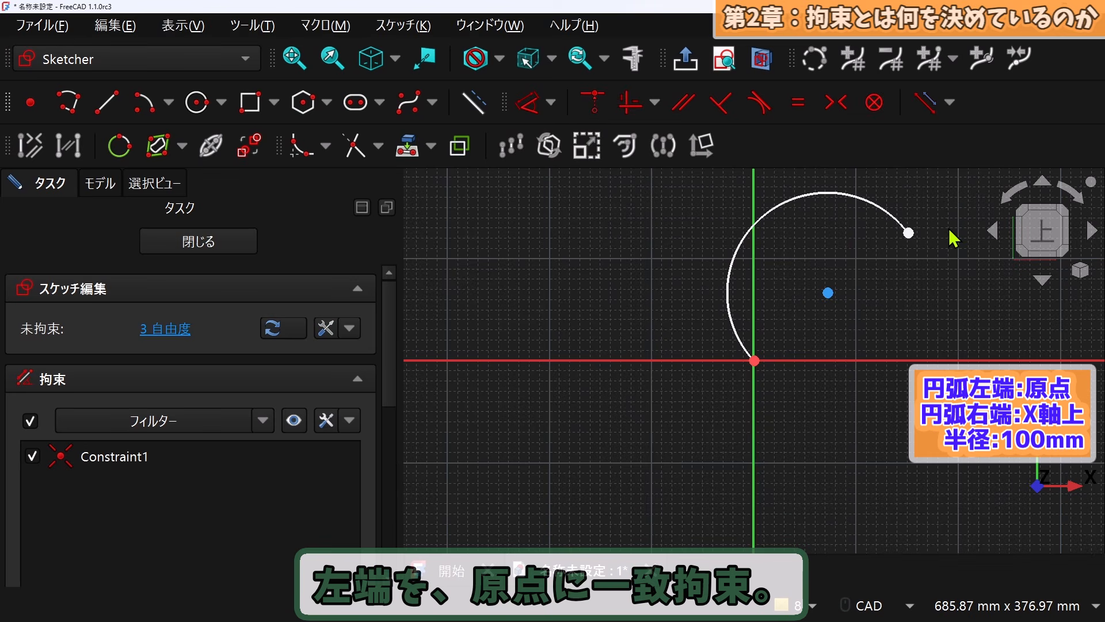
{"action": "left_click", "coordinate": [909, 233]}
{"action": "left_click", "coordinate": [914, 361]}
{"action": "left_click", "coordinate": [594, 103]}
Add a radius dimension of 100 mm to the arc and move its label to the arc's upper right
{"action": "left_click", "coordinate": [891, 215]}
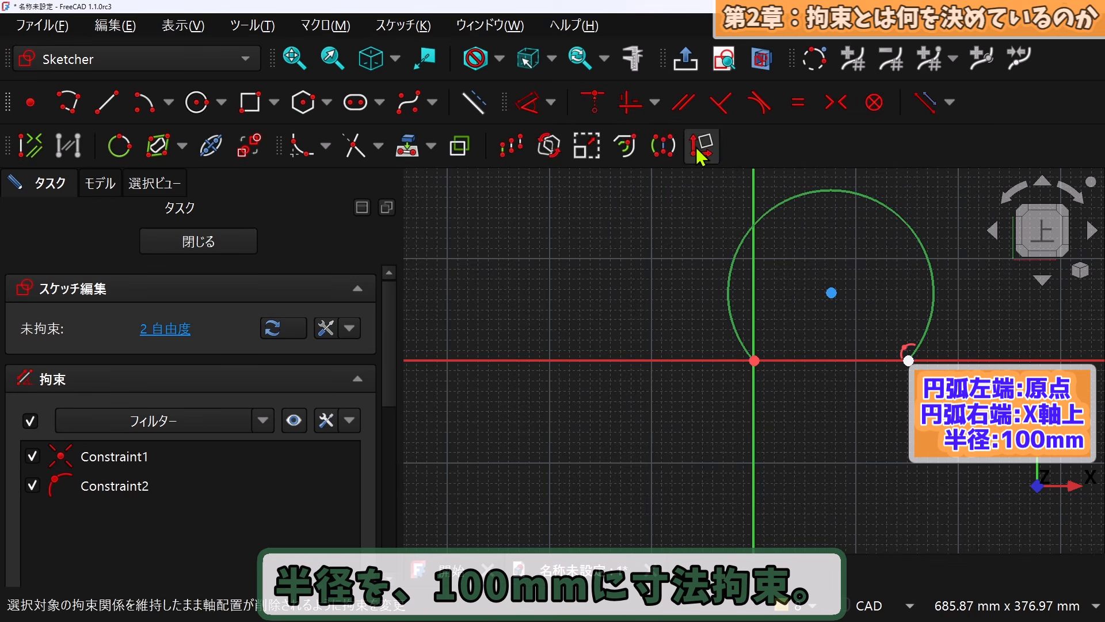
{"action": "left_click", "coordinate": [551, 103]}
{"action": "left_click", "coordinate": [557, 252]}
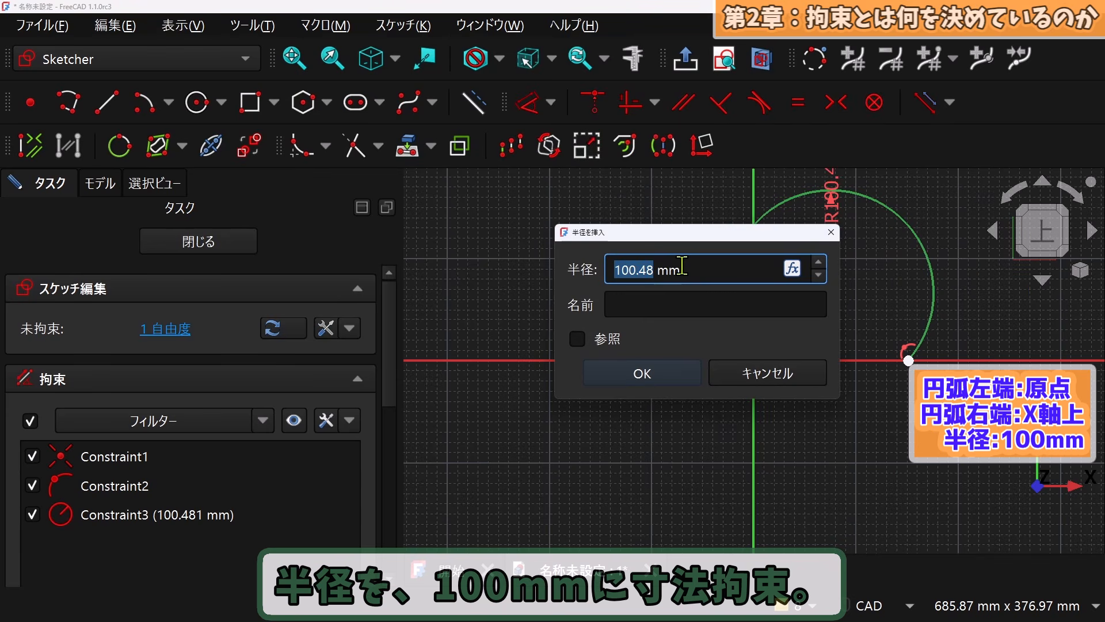
{"action": "type", "text": "100"}
{"action": "key", "text": "Return"}
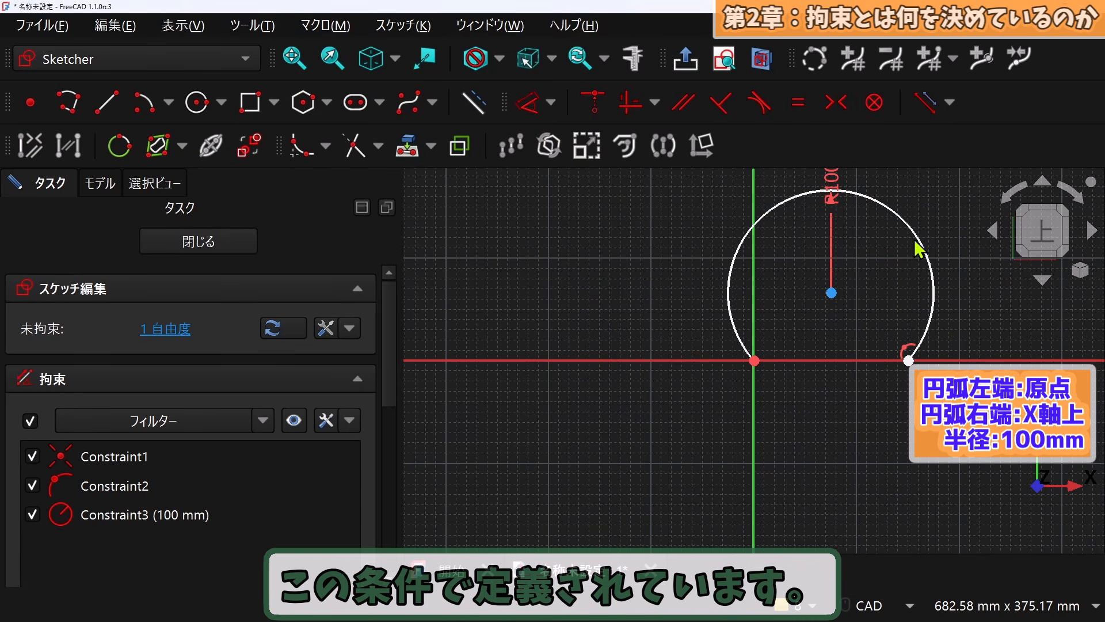
{"action": "left_click_drag", "start_coordinate": [834, 185], "coordinate": [953, 217]}
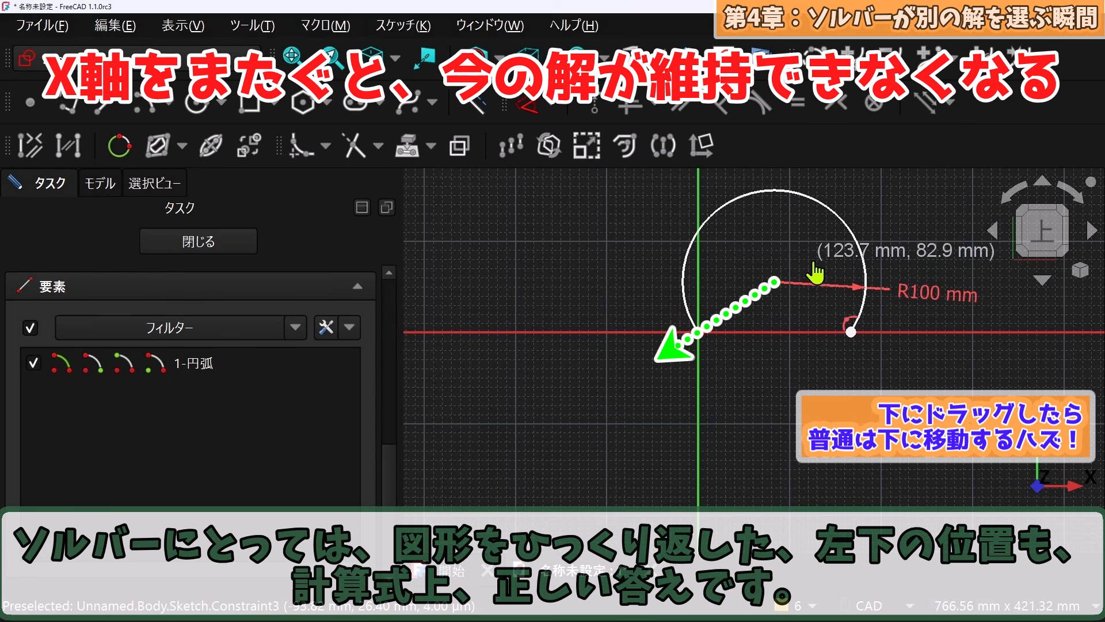
Pull the centre point of the constrained arc downward to the X axis again
{"action": "mouse_move", "coordinate": [813, 271]}
{"action": "left_mouse_down"}
{"action": "mouse_move", "coordinate": [812, 305]}
{"action": "mouse_move", "coordinate": [792, 326]}
{"action": "left_mouse_up"}
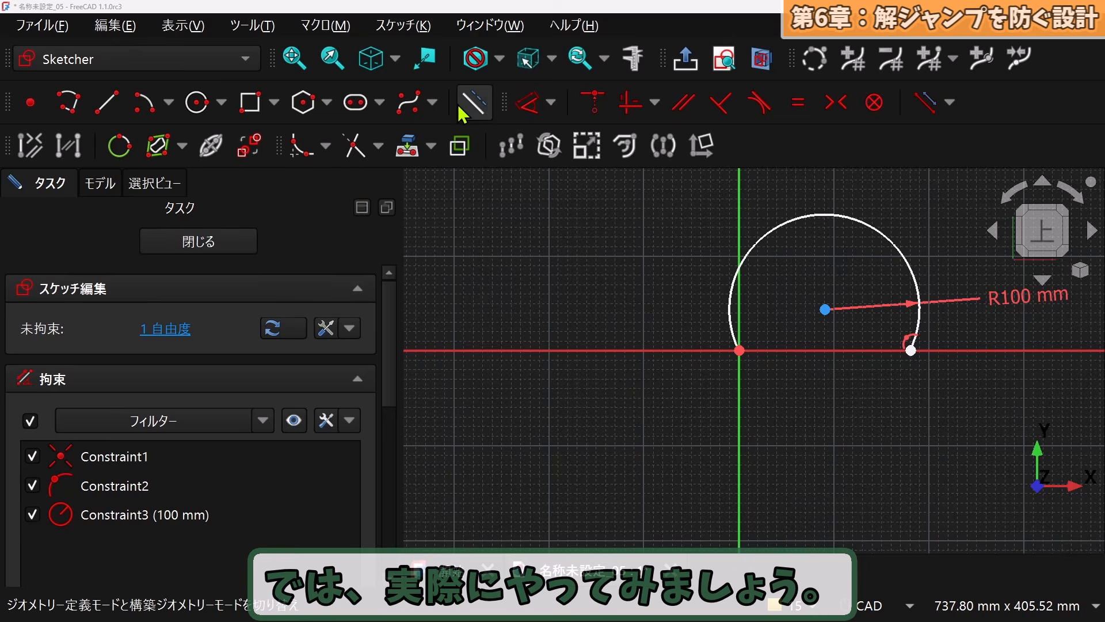
Draw a construction line across the arc just above the X axis and constrain it parallel to that axis
{"action": "left_click", "coordinate": [106, 102]}
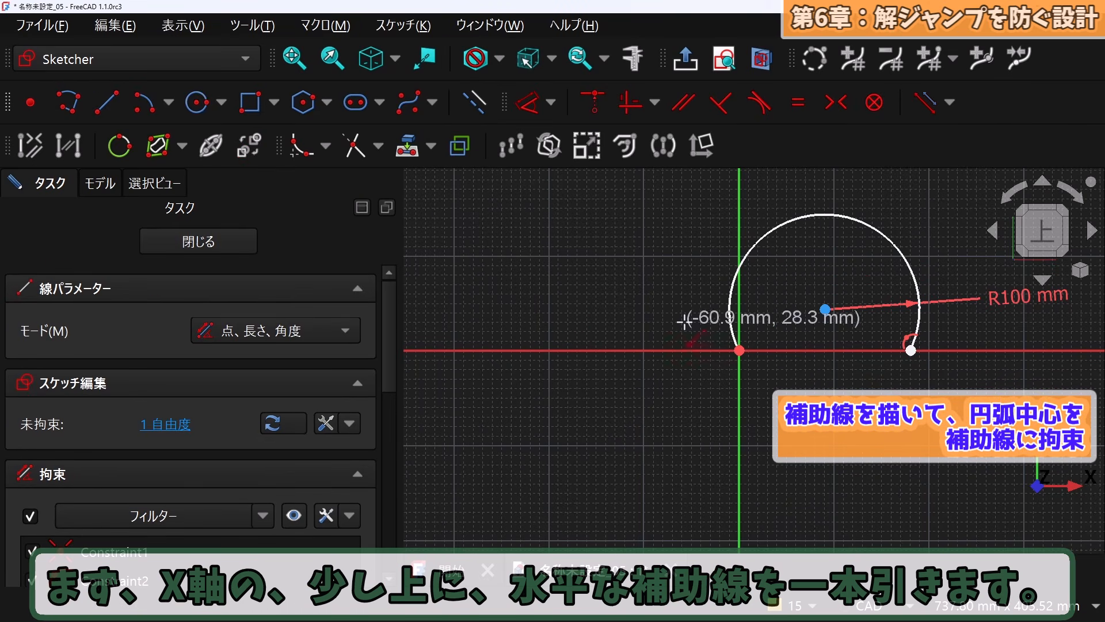
{"action": "left_click", "coordinate": [706, 311]}
{"action": "left_click", "coordinate": [981, 338]}
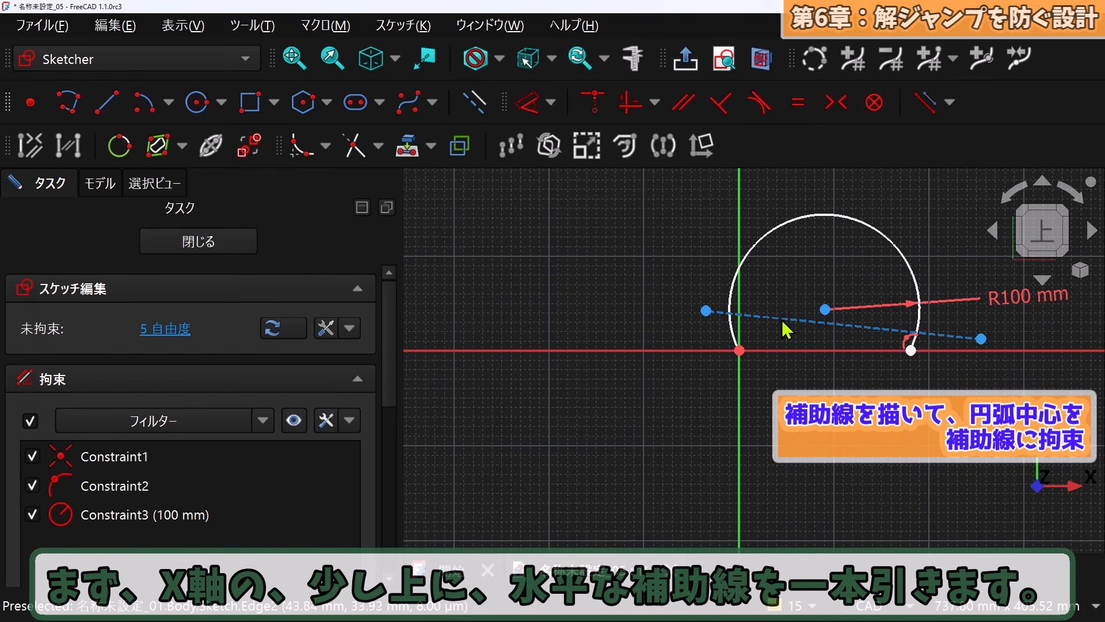
{"action": "left_click", "coordinate": [683, 101]}
Add a vertical dimension of 20 mm between the construction line's left endpoint and the X axis
{"action": "left_click", "coordinate": [707, 331]}
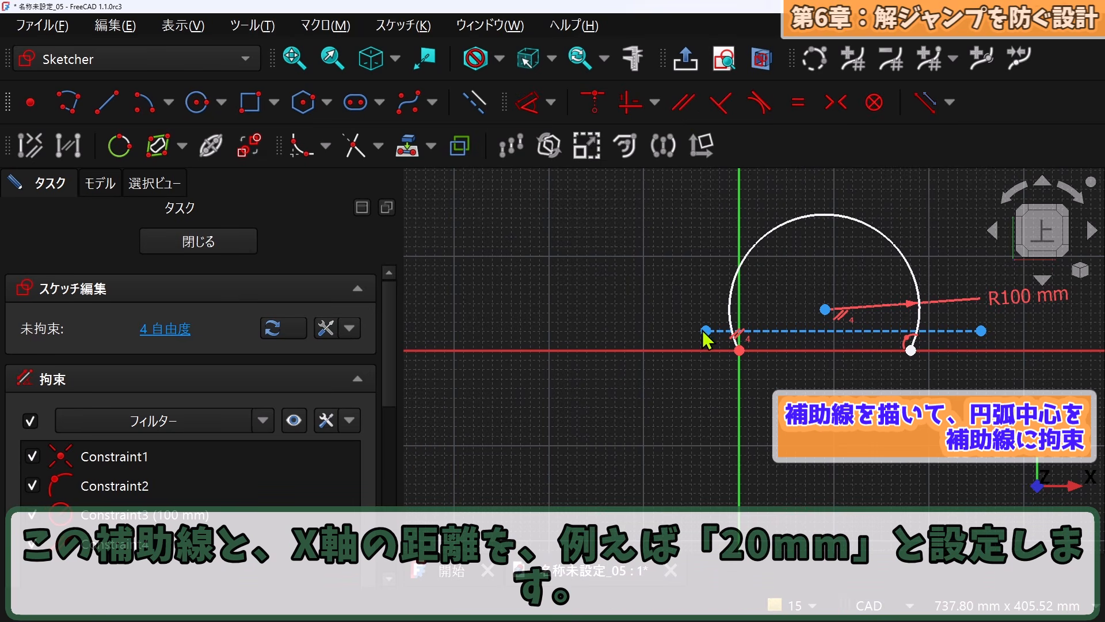
{"action": "left_click", "coordinate": [703, 351]}
{"action": "left_click", "coordinate": [550, 102]}
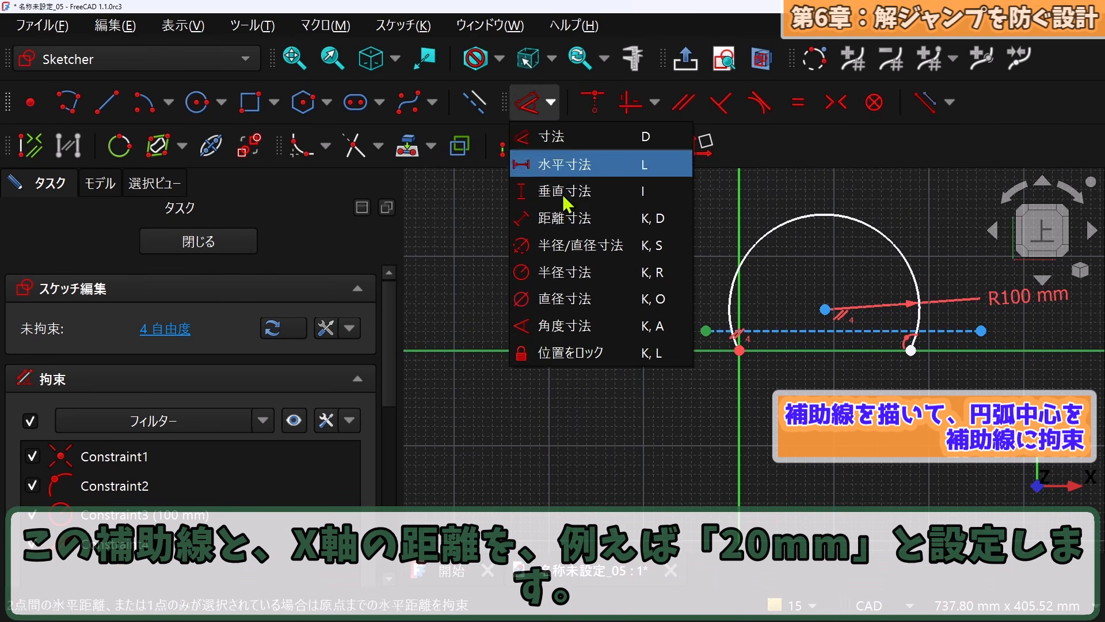
{"action": "left_click", "coordinate": [562, 189]}
{"action": "type", "text": "20"}
{"action": "key", "text": "Return"}
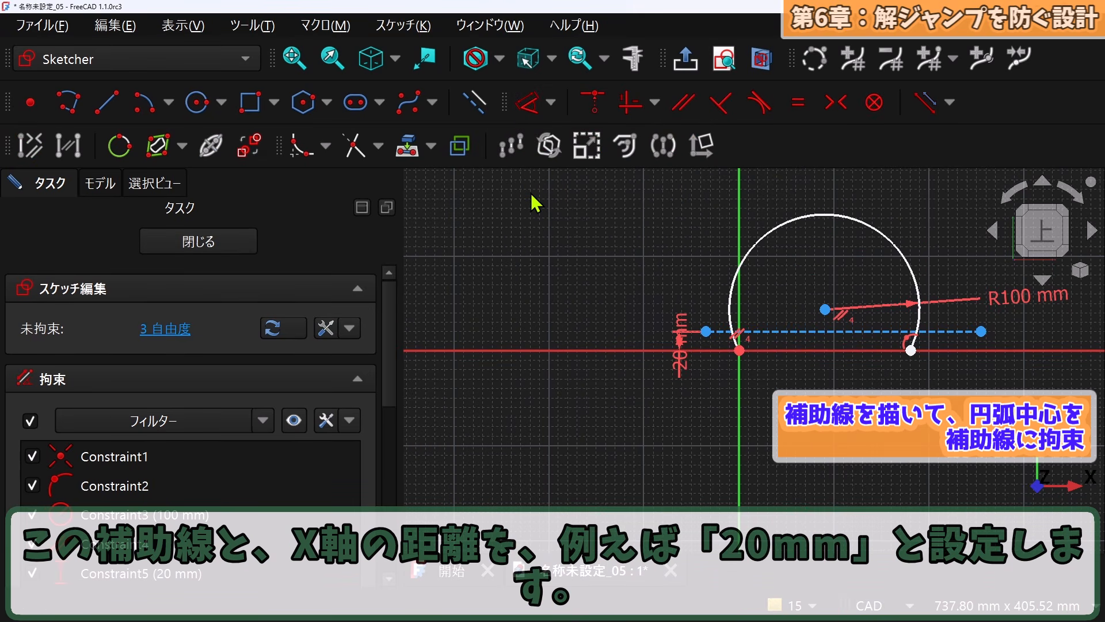
Constrain the arc's centre point onto the construction line
{"action": "left_click", "coordinate": [817, 332]}
{"action": "left_click", "coordinate": [824, 309]}
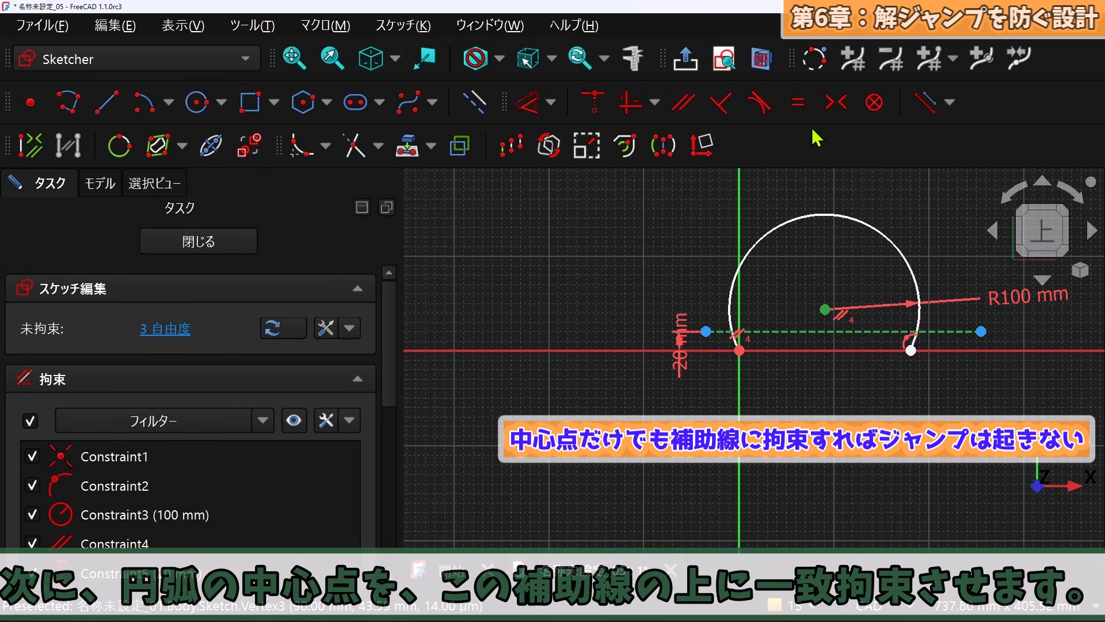
{"action": "left_click", "coordinate": [598, 107]}
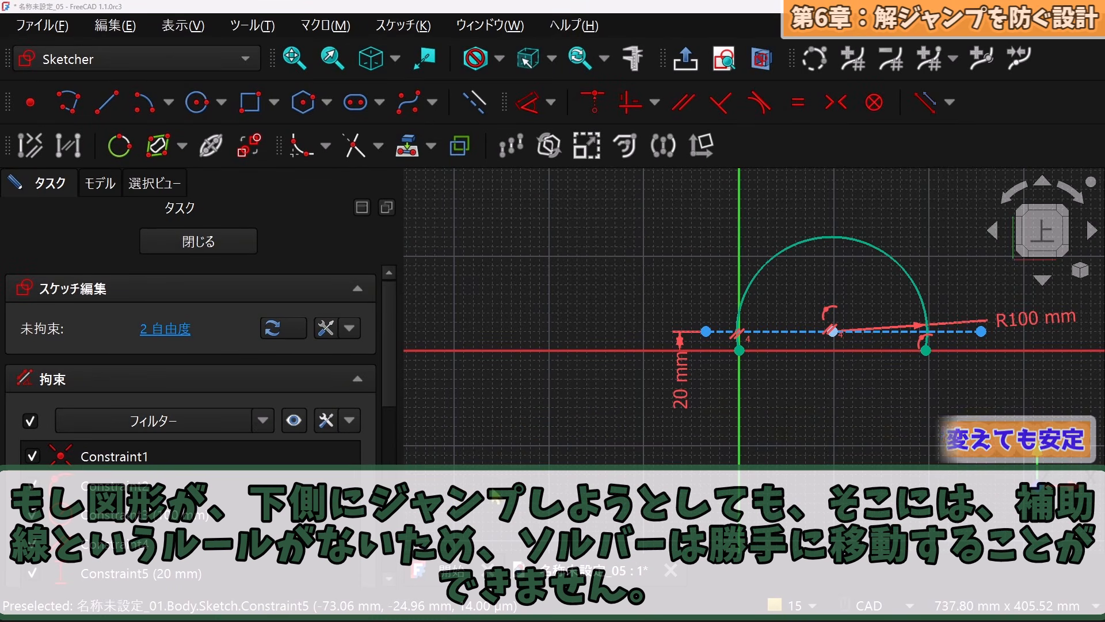
Set the construction line's distance from the X axis to 60 mm
{"action": "double_click", "coordinate": [680, 383]}
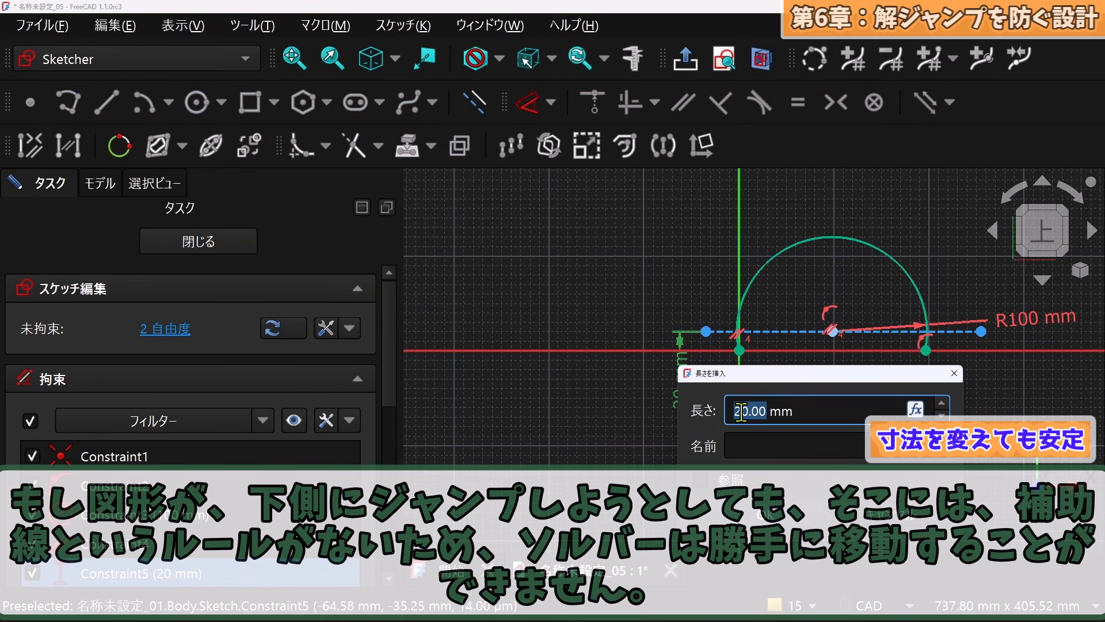
{"action": "type", "text": "60"}
{"action": "key", "text": "Return"}
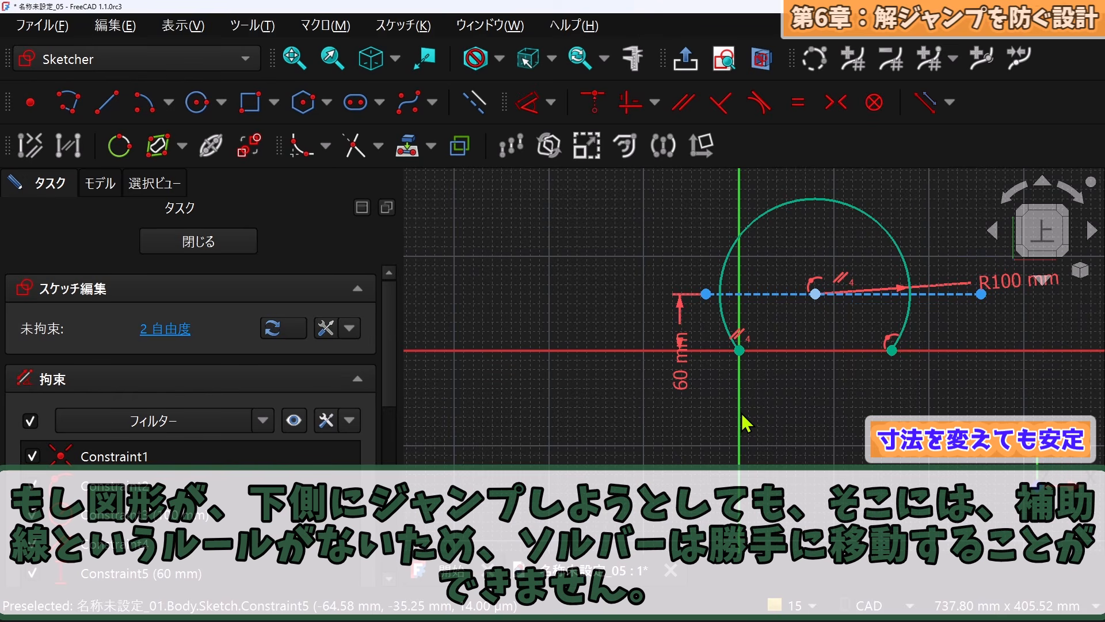
Set the construction line's distance from the X axis to 10 mm
{"action": "double_click", "coordinate": [689, 380]}
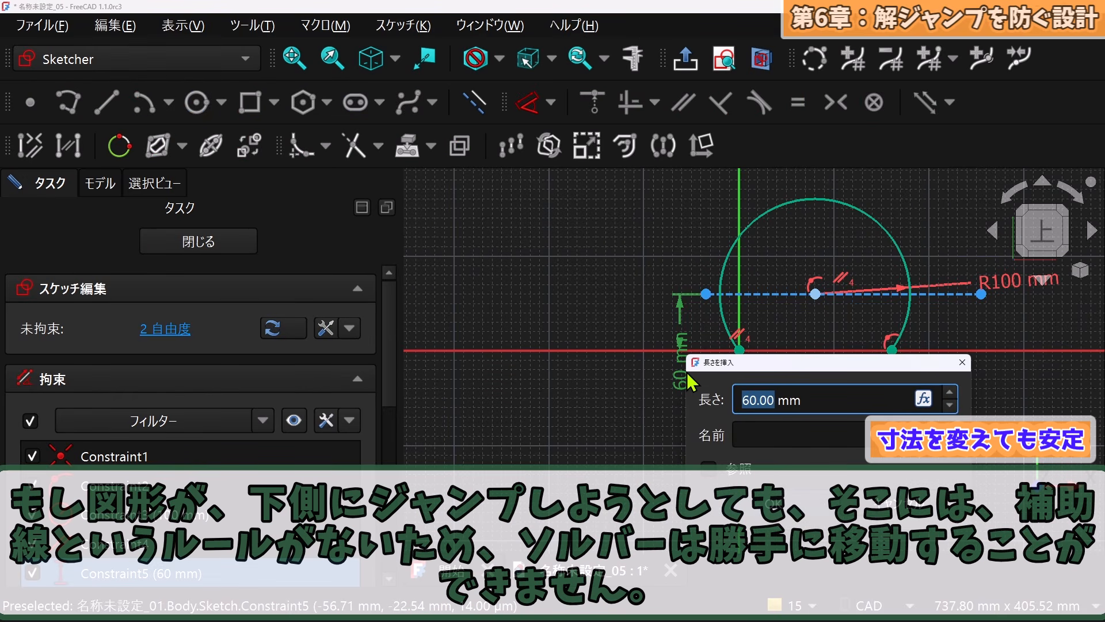
{"action": "type", "text": "10"}
{"action": "key", "text": "Return"}
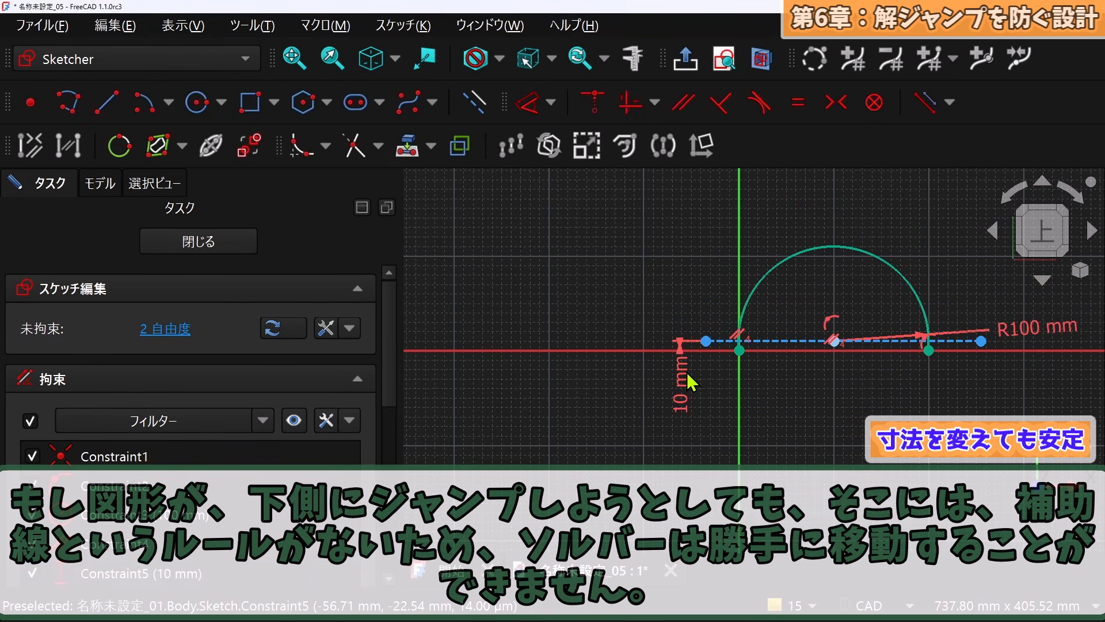
Set the construction line's distance from the X axis to 1 mm
{"action": "double_click", "coordinate": [686, 381]}
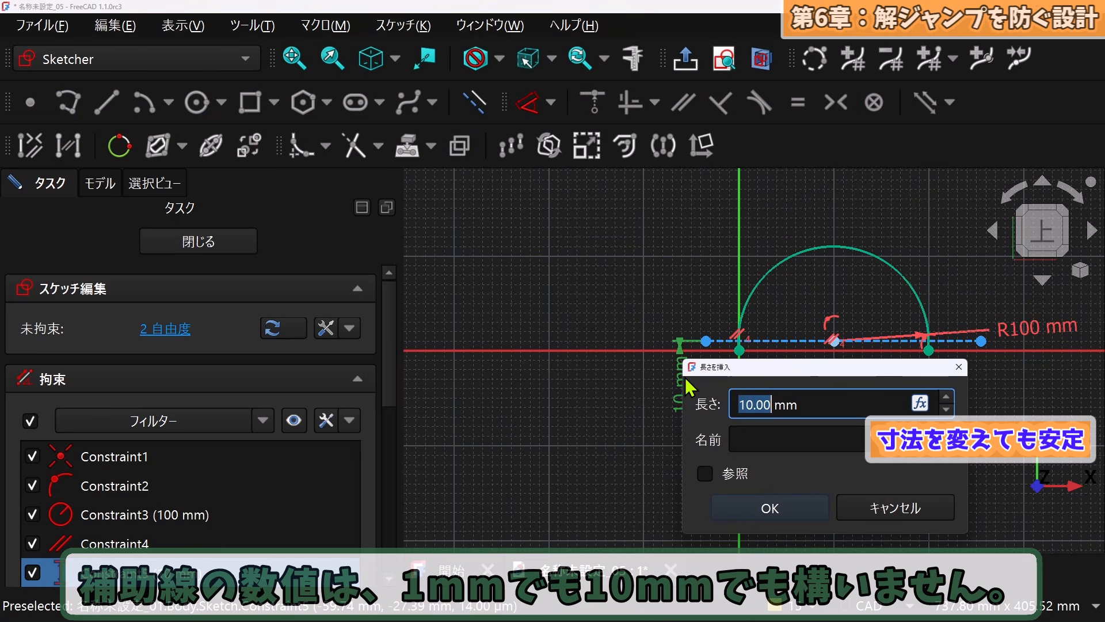
{"action": "type", "text": "1"}
{"action": "key", "text": "Return"}
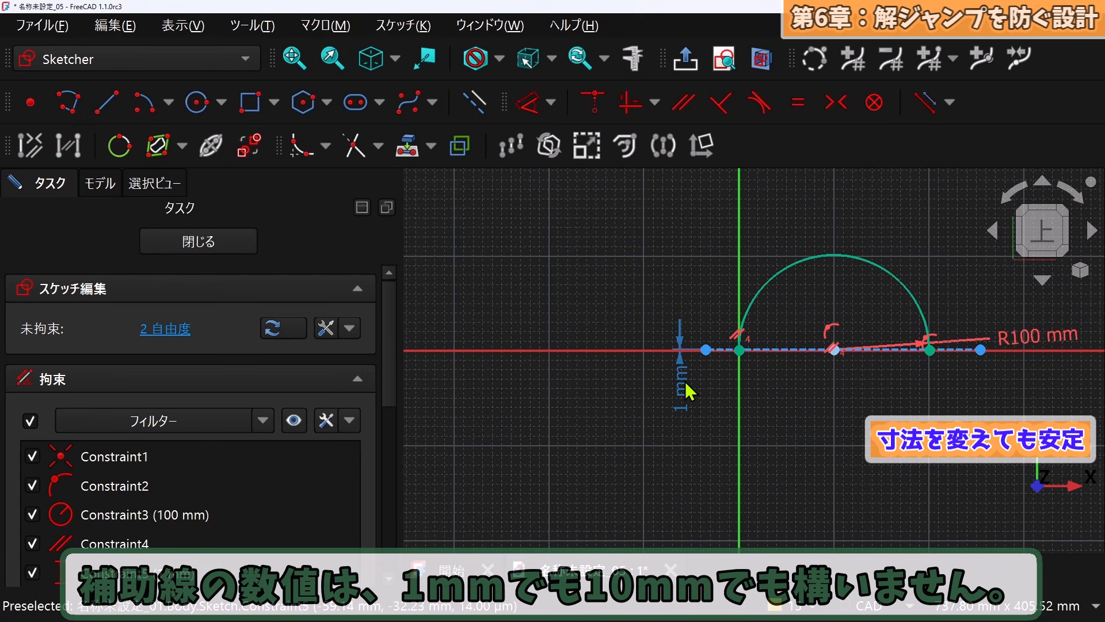
Set the construction line's distance from the X axis to 0.1 mm
{"action": "double_click", "coordinate": [687, 387]}
{"action": "type", "text": "0.1"}
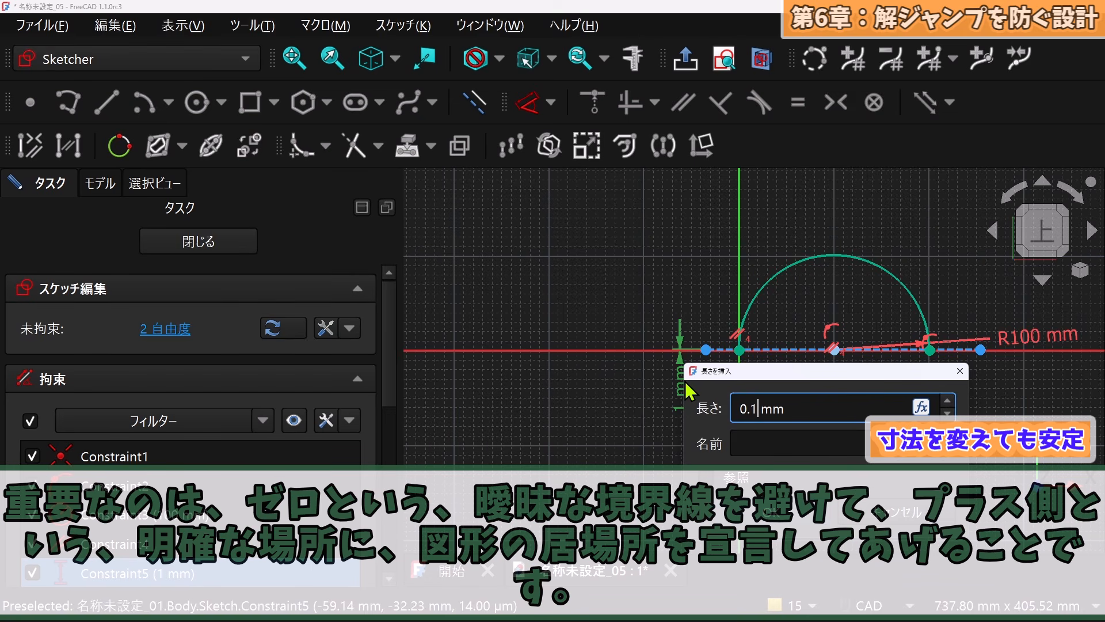
{"action": "key", "text": "Return"}
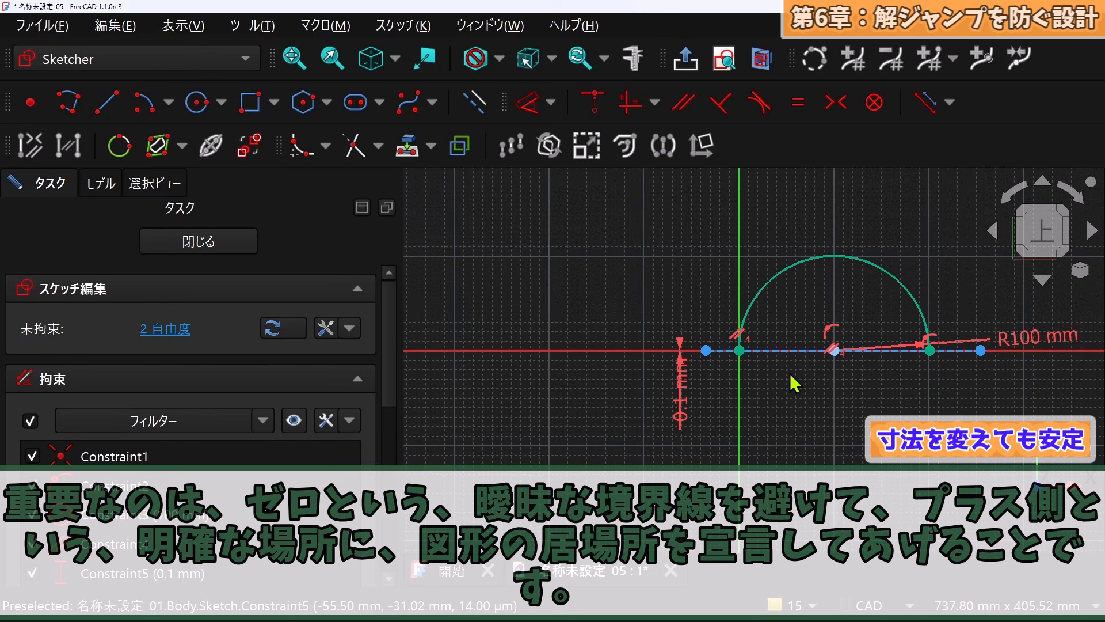
Set the construction line's distance from the X axis to 30 mm
{"action": "double_click", "coordinate": [685, 391]}
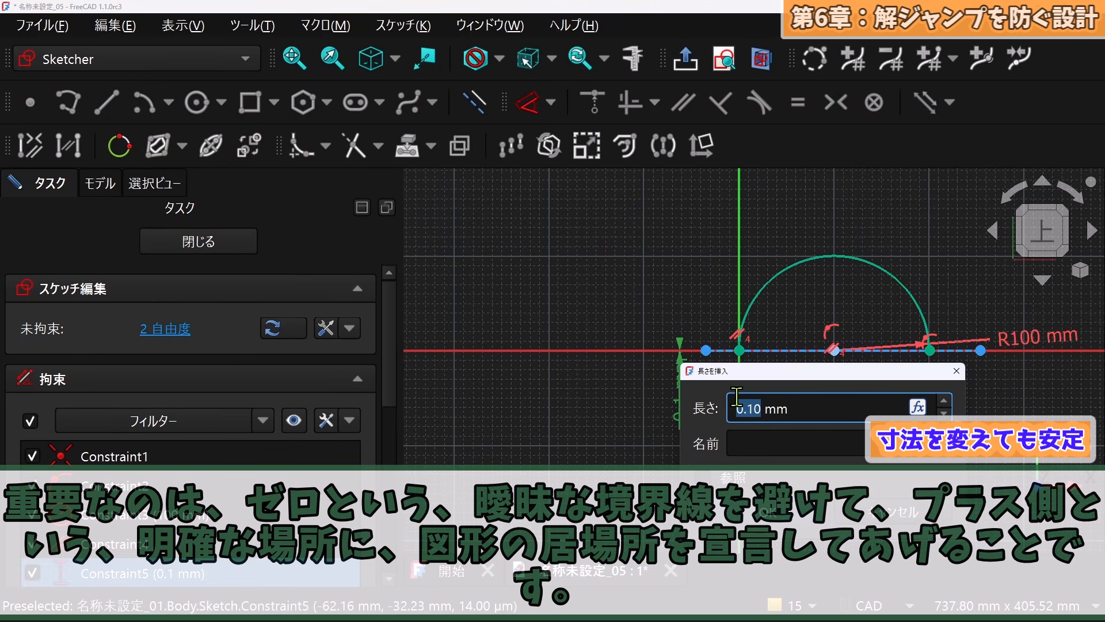
{"action": "type", "text": "30"}
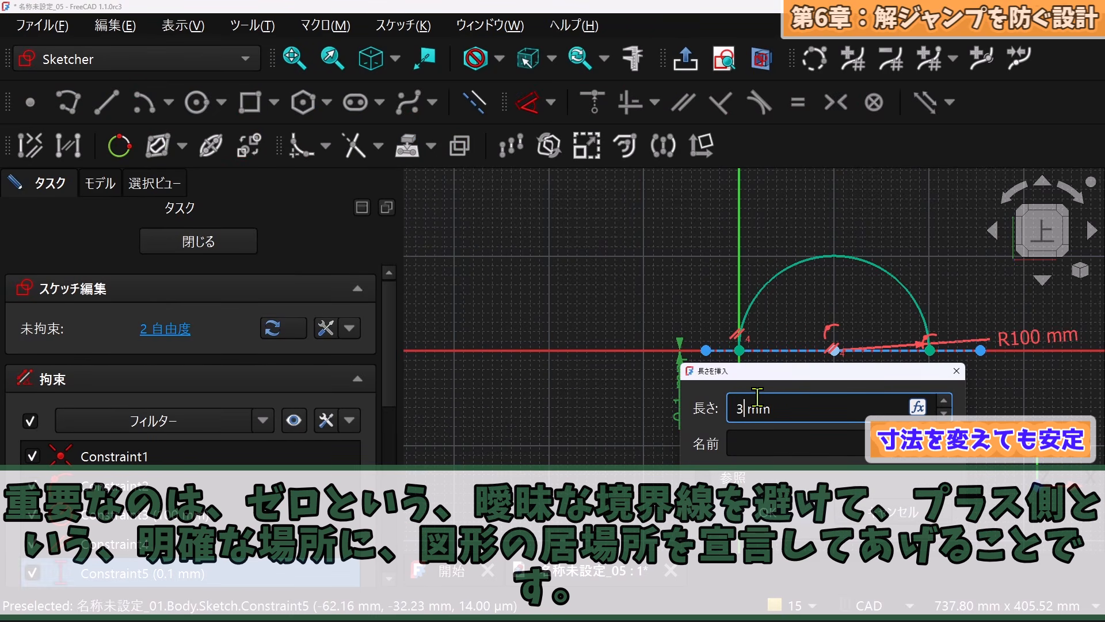
{"action": "key", "text": "Return"}
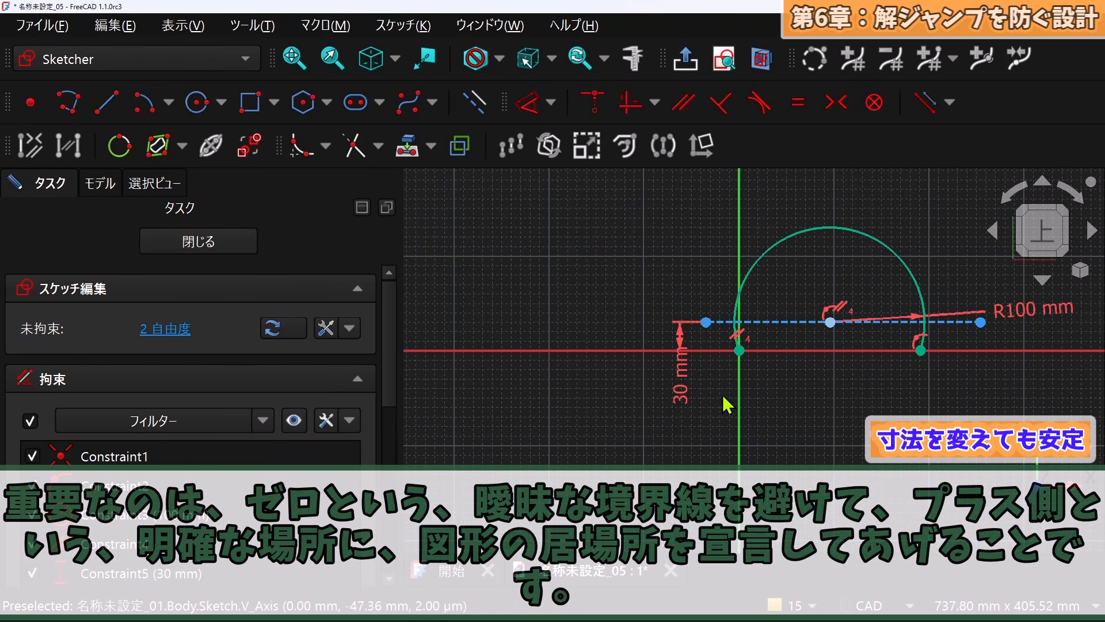
Set the construction line's distance from the X axis to 60 mm
{"action": "double_click", "coordinate": [686, 389]}
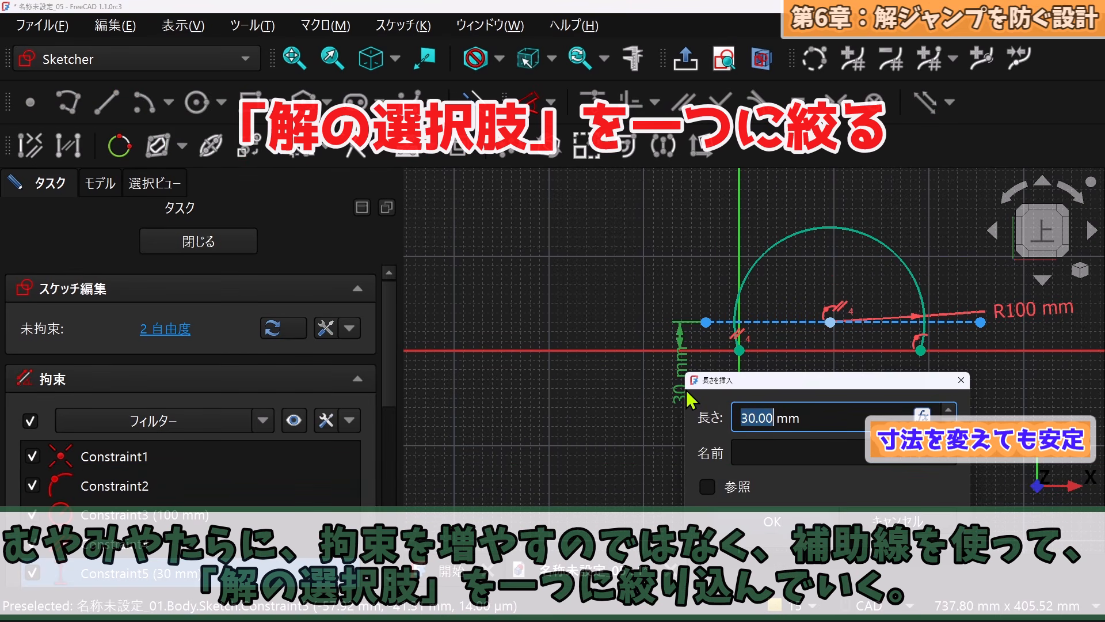
{"action": "type", "text": "60"}
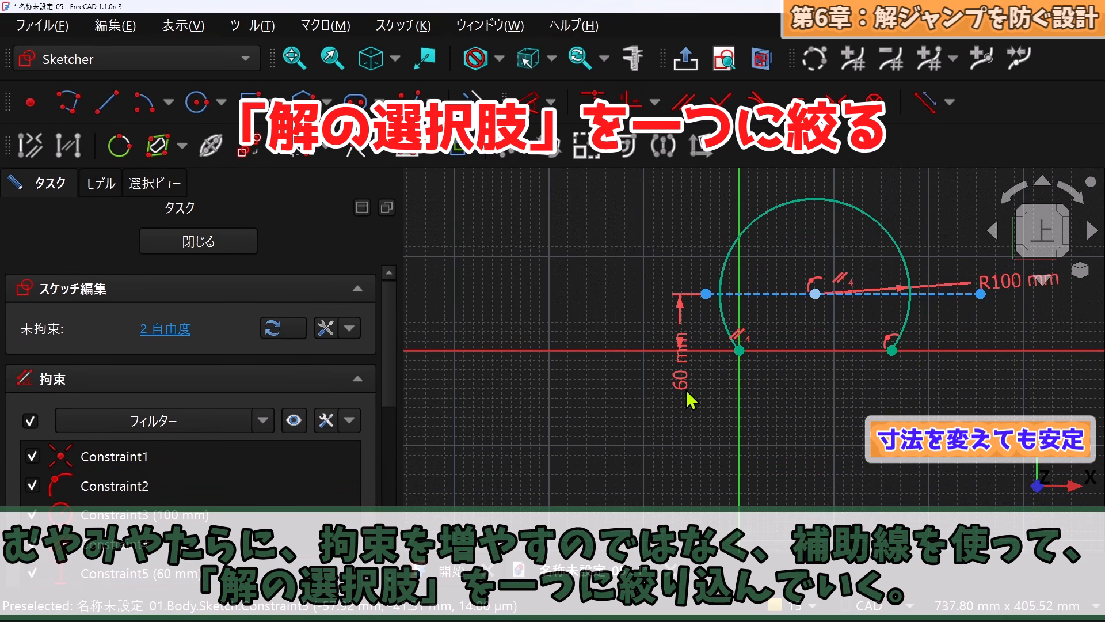
Set the construction line's distance from the X axis to 0.1 mm
{"action": "double_click", "coordinate": [686, 389]}
{"action": "type", "text": "0.1"}
{"action": "key", "text": "Return"}
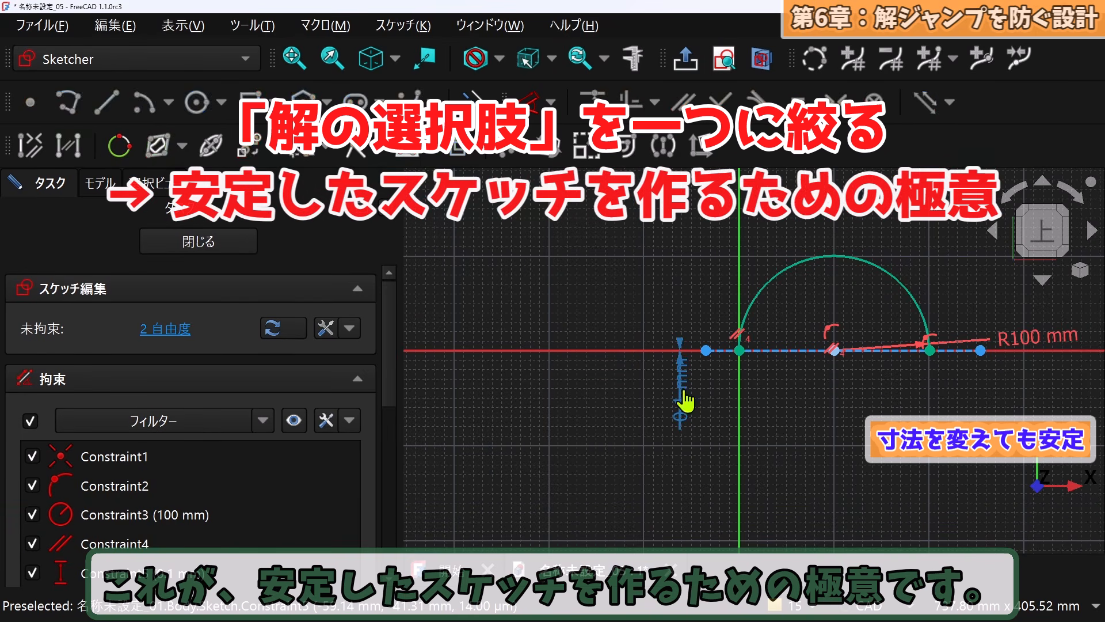
Set the construction line's distance from the X axis to 20 mm
{"action": "double_click", "coordinate": [685, 394]}
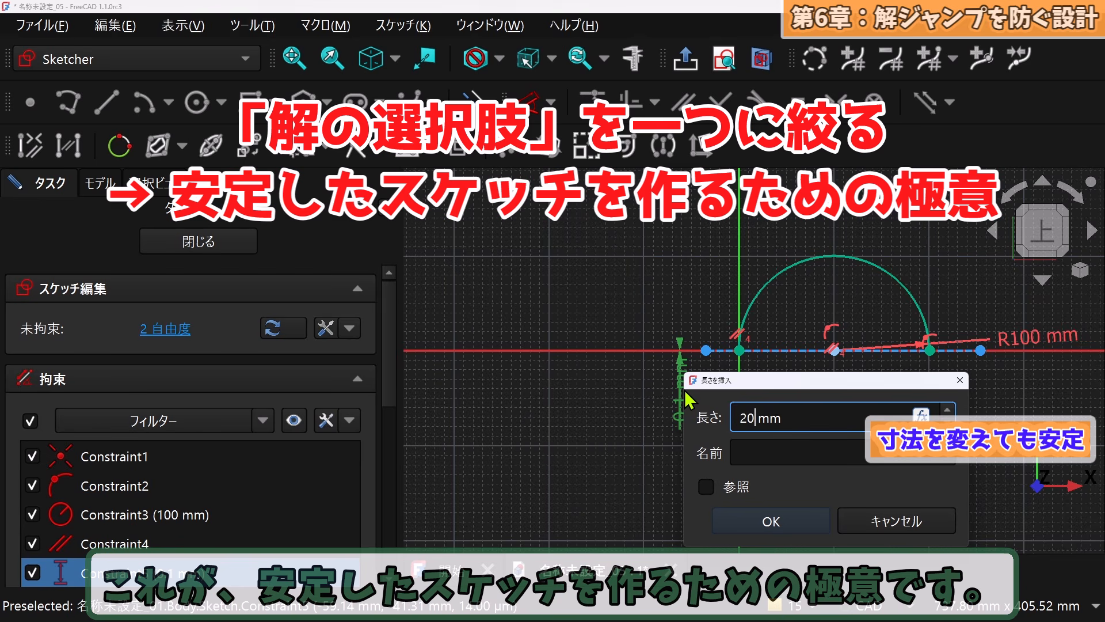